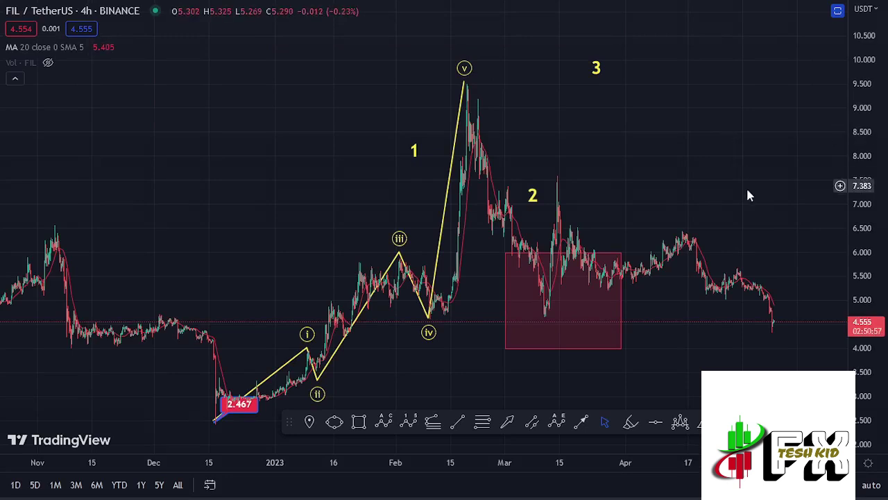
# Pan to the latest candles, circle them in red, then delete the circle
pyautogui.moveTo(739, 200); pyautogui.dragTo(714, 159)
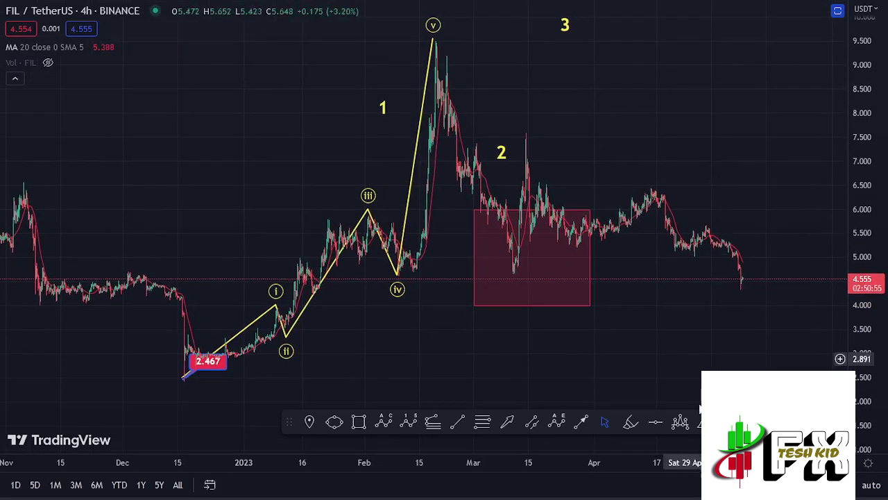
pyautogui.moveTo(719, 267)
pyautogui.mouseDown()
pyautogui.moveTo(729, 246)
pyautogui.moveTo(745, 239)
pyautogui.mouseUp()
pyautogui.moveTo(722, 284)
pyautogui.mouseDown()
pyautogui.moveTo(741, 305)
pyautogui.moveTo(777, 287)
pyautogui.moveTo(781, 253)
pyautogui.moveTo(743, 240)
pyautogui.mouseUp()
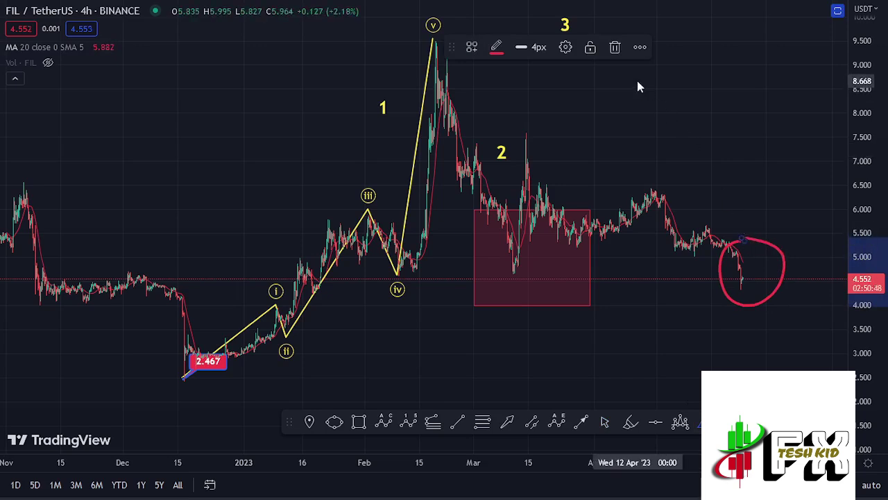
pyautogui.click(615, 48)
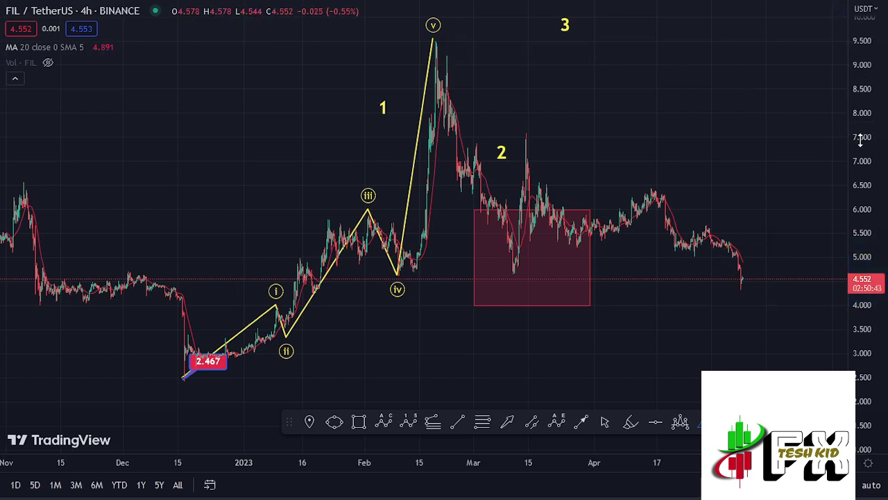
# Compress the price scale, circle the 2.467 low in red, and delete that circle
pyautogui.moveTo(860, 141); pyautogui.dragTo(862, 145)
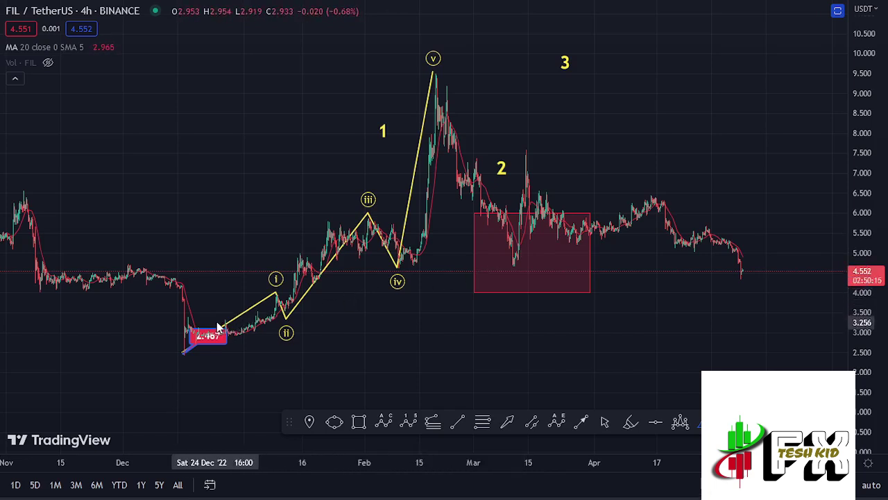
pyautogui.moveTo(210, 324)
pyautogui.mouseDown()
pyautogui.moveTo(169, 331)
pyautogui.moveTo(173, 368)
pyautogui.moveTo(247, 372)
pyautogui.moveTo(239, 336)
pyautogui.moveTo(220, 322)
pyautogui.mouseUp()
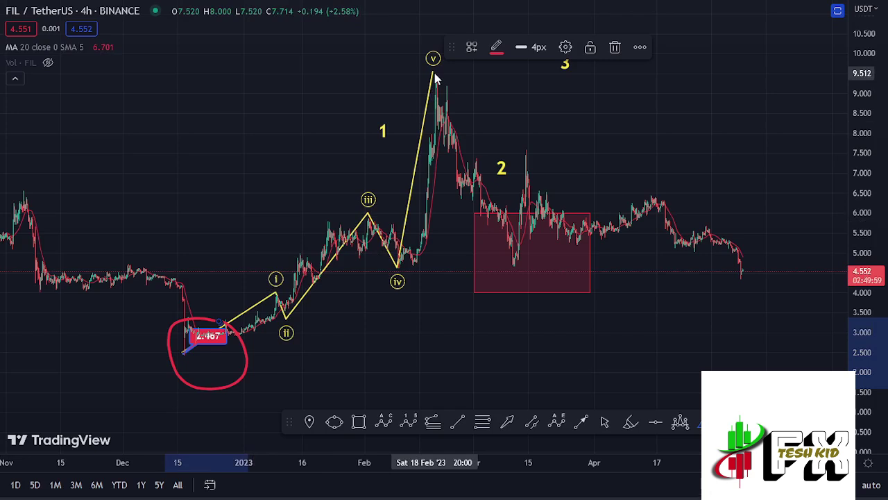
pyautogui.click(614, 50)
# Circle the wave 1 and wave 2 labels in red, delete both, and choose Fib Retracement
pyautogui.moveTo(373, 105)
pyautogui.mouseDown()
pyautogui.moveTo(365, 142)
pyautogui.moveTo(393, 137)
pyautogui.moveTo(391, 100)
pyautogui.moveTo(379, 99)
pyautogui.mouseUp()
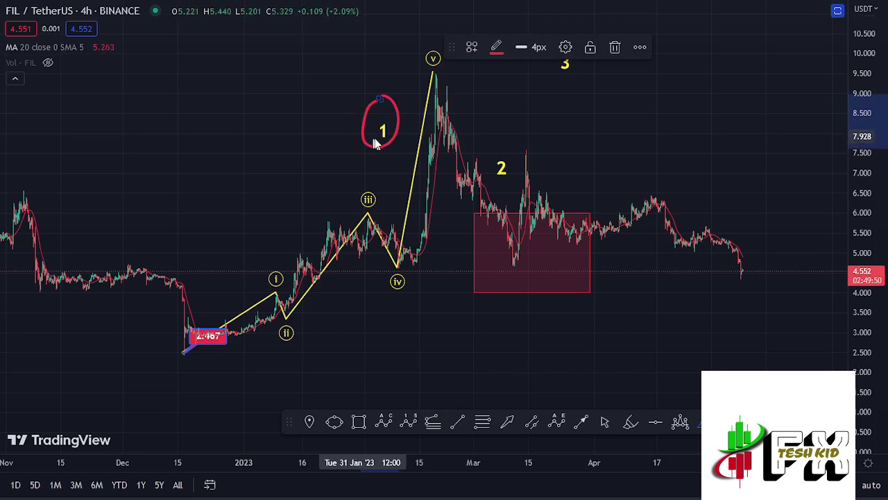
pyautogui.click(615, 48)
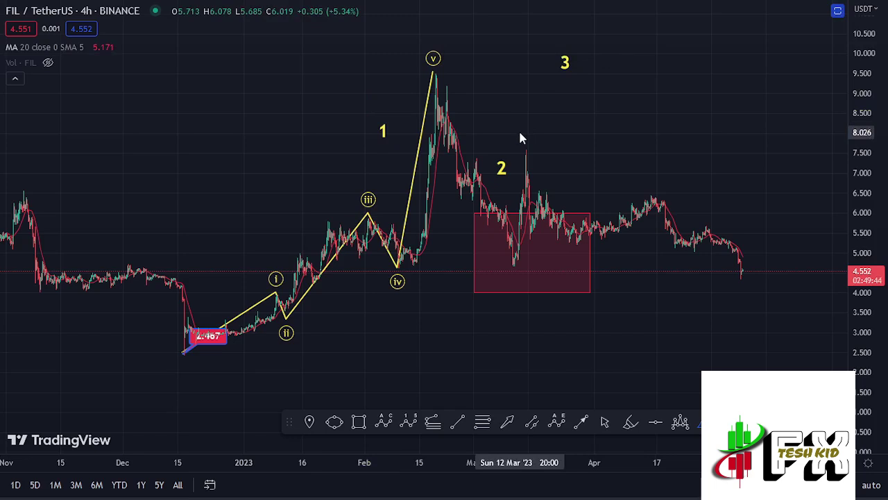
pyautogui.moveTo(505, 134)
pyautogui.mouseDown()
pyautogui.moveTo(477, 141)
pyautogui.moveTo(468, 161)
pyautogui.mouseUp()
pyautogui.moveTo(501, 196)
pyautogui.mouseDown()
pyautogui.moveTo(521, 169)
pyautogui.moveTo(506, 135)
pyautogui.mouseUp()
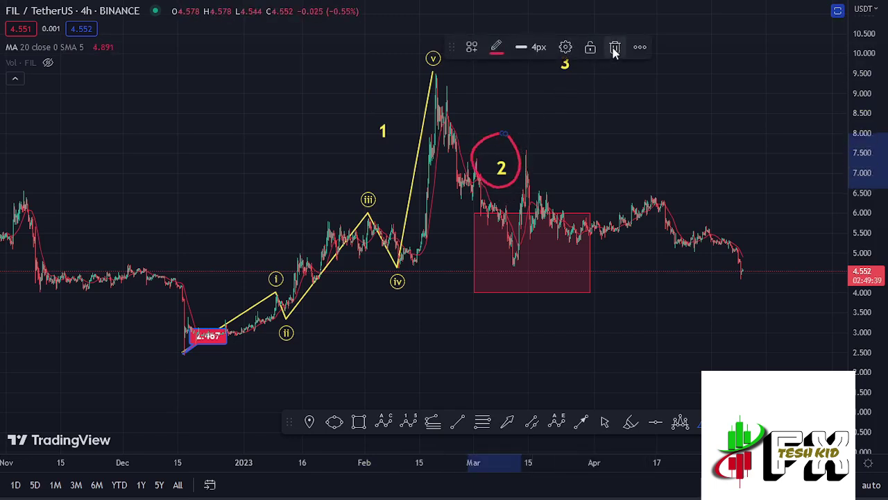
pyautogui.press('Delete')
pyautogui.click(482, 422)
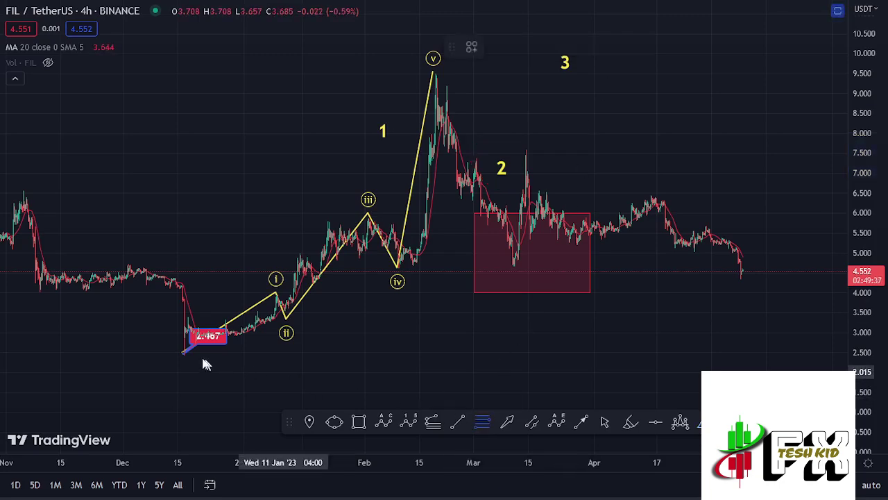
# Draw a Fib retracement from the 2.456 low to the 9.512 wave v high
pyautogui.click(183, 354)
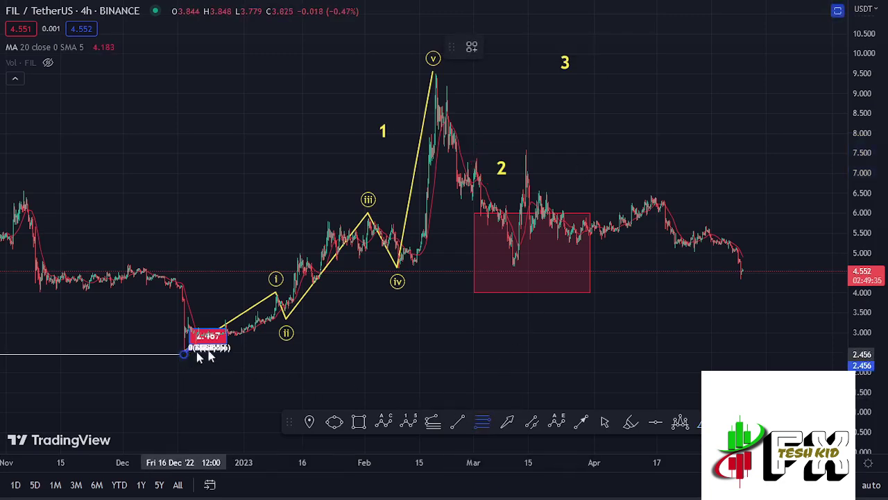
pyautogui.click(754, 70)
pyautogui.moveTo(754, 71); pyautogui.dragTo(757, 72)
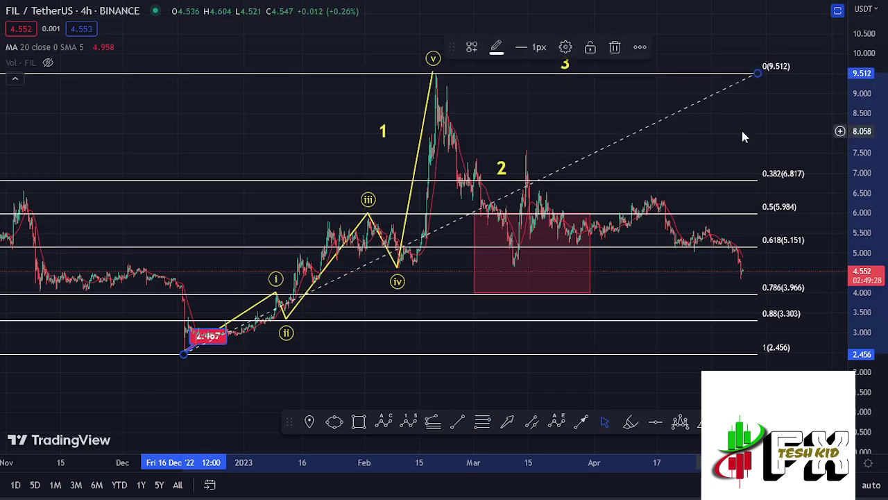
# Extend the red correction box to just before May and delete the Fib retracement
pyautogui.moveTo(740, 132); pyautogui.dragTo(673, 119)
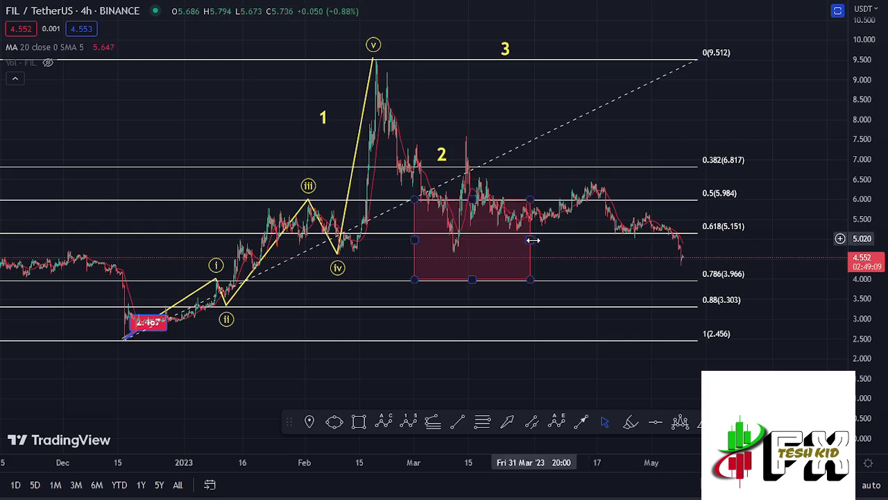
pyautogui.moveTo(532, 240); pyautogui.dragTo(653, 237)
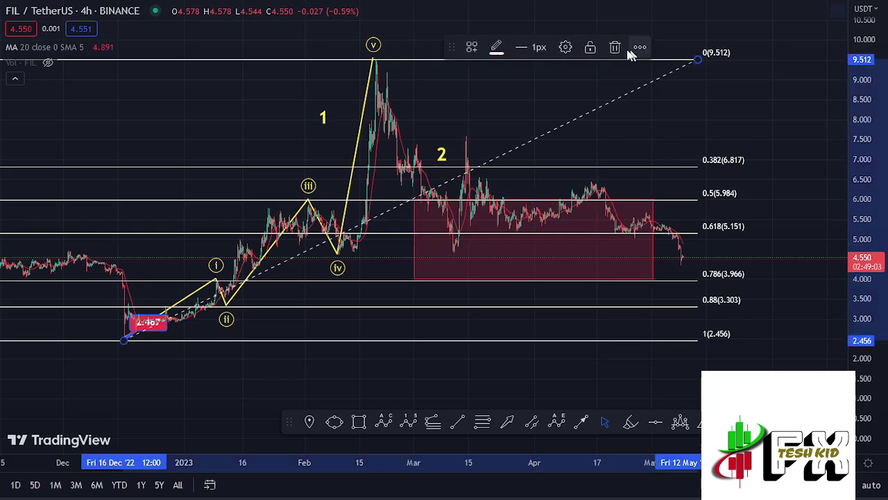
pyautogui.click(615, 49)
# Nudge the wave 2 label slightly right and down, then select the ABC pattern tool
pyautogui.moveTo(590, 95); pyautogui.dragTo(516, 164)
pyautogui.moveTo(433, 190); pyautogui.dragTo(429, 193)
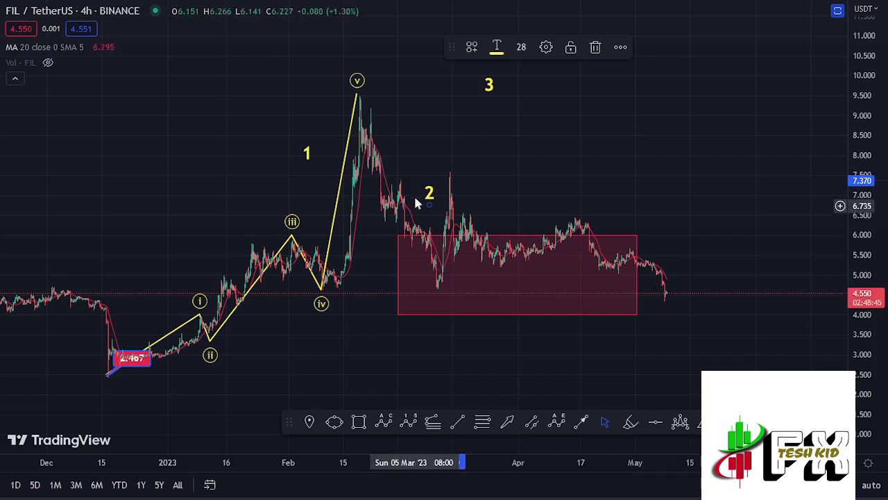
pyautogui.moveTo(428, 194); pyautogui.dragTo(434, 201)
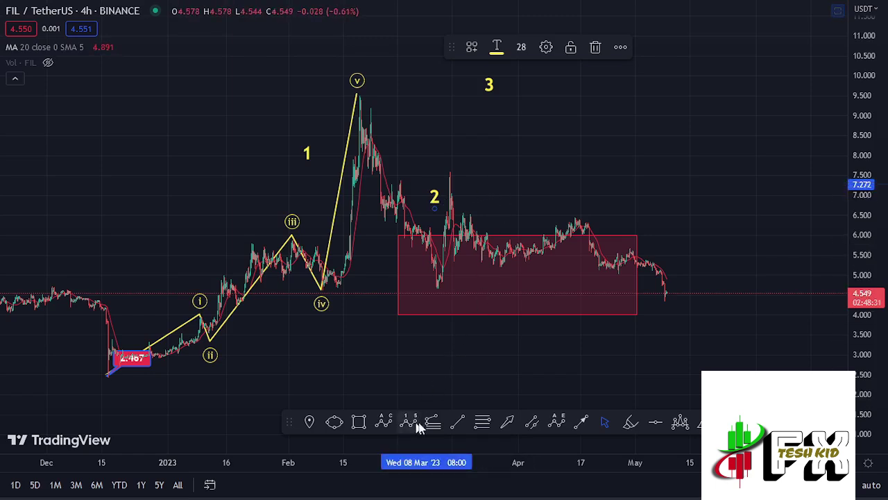
pyautogui.click(382, 423)
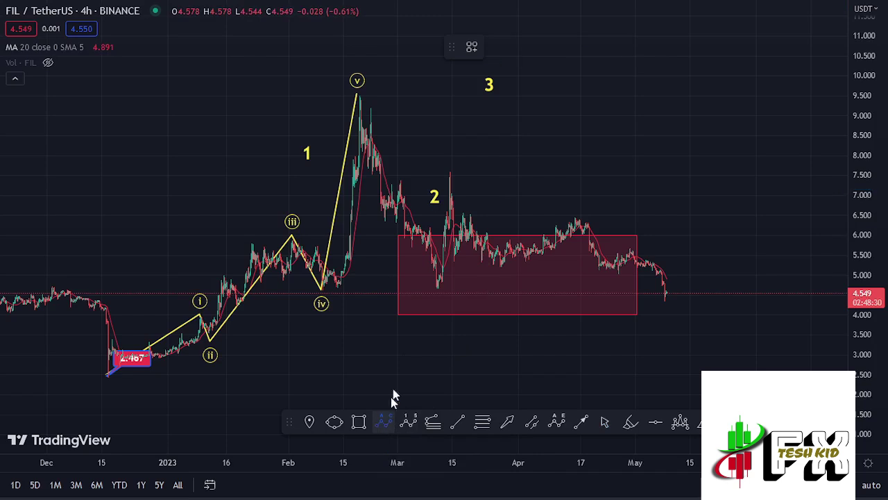
# Draw a red ABC correction from the wave v peak via the March low and mid-March peak to (C) near 3.975
pyautogui.click(360, 93)
pyautogui.click(435, 287)
pyautogui.click(451, 163)
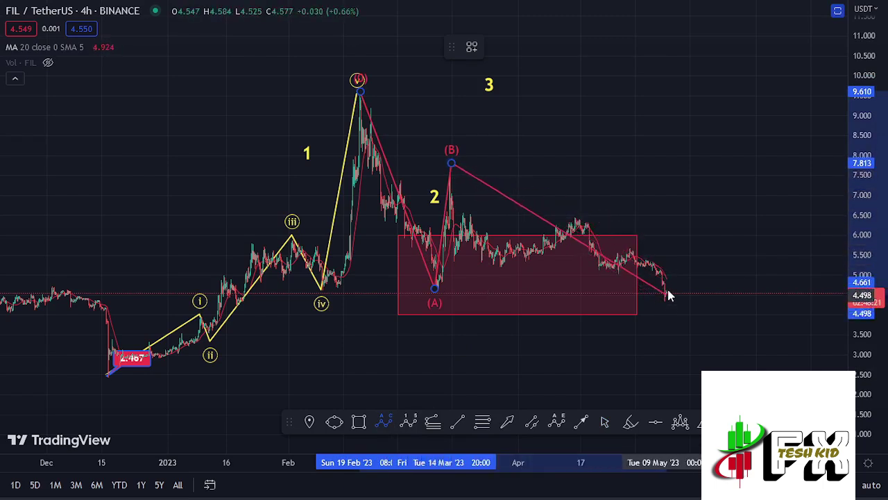
pyautogui.click(649, 315)
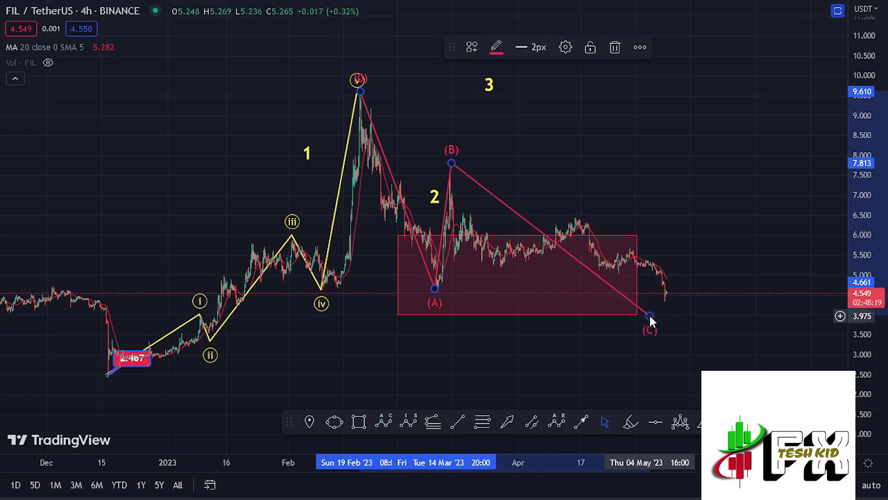
# Widen the red correction box rightward and nudge the yellow 2 label up and left
pyautogui.moveTo(636, 274); pyautogui.dragTo(691, 286)
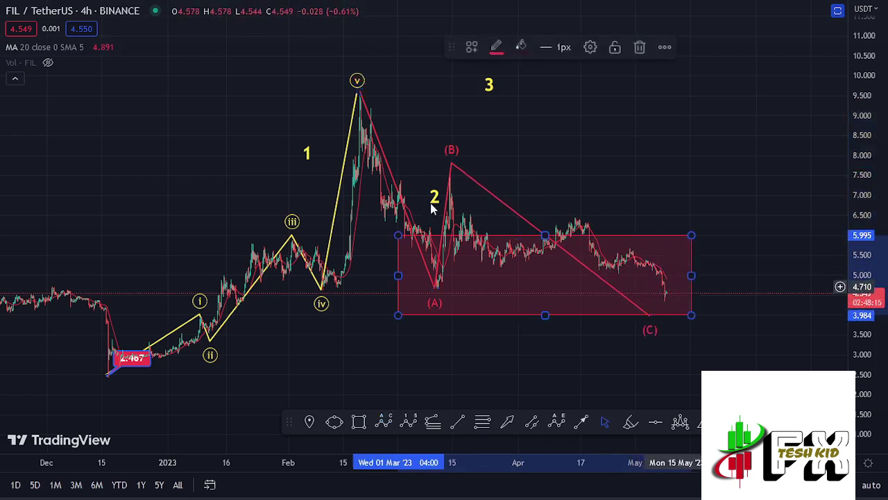
pyautogui.moveTo(433, 198); pyautogui.dragTo(425, 190)
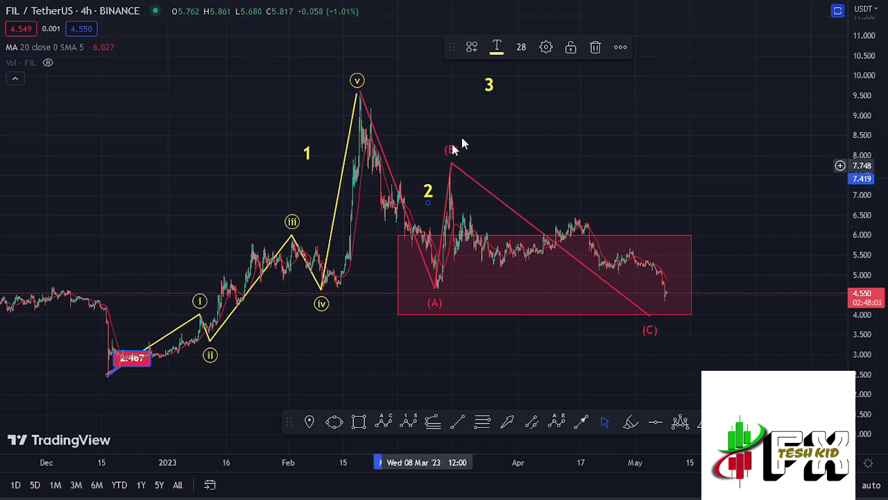
pyautogui.moveTo(510, 107); pyautogui.dragTo(615, 151)
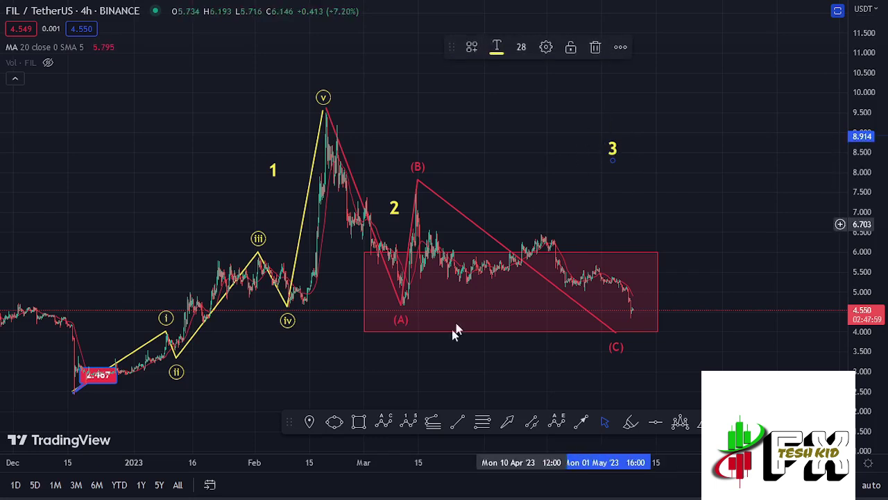
# Plot a yellow five-wave impulse rising from the (C) low near 3.94 to about 11.4
pyautogui.click(602, 332)
pyautogui.click(660, 172)
pyautogui.click(692, 213)
pyautogui.click(738, 102)
pyautogui.click(750, 137)
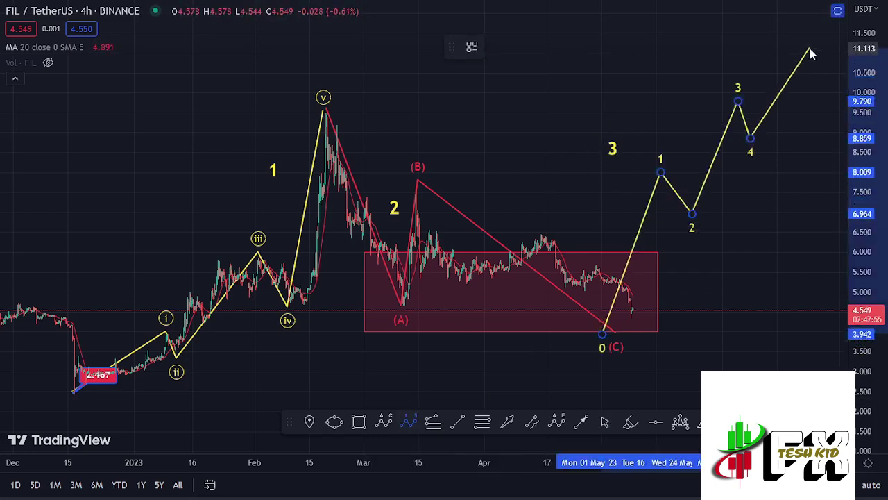
pyautogui.click(818, 36)
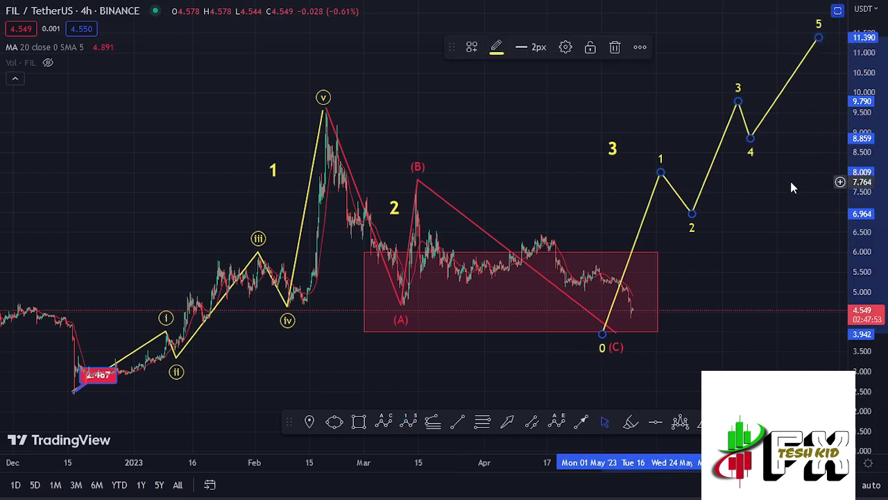
pyautogui.click(760, 224)
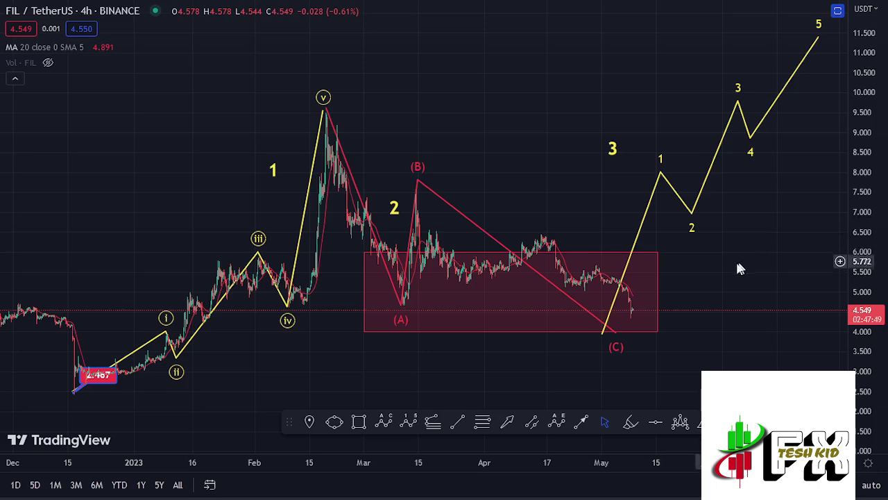
pyautogui.moveTo(743, 266); pyautogui.dragTo(729, 251)
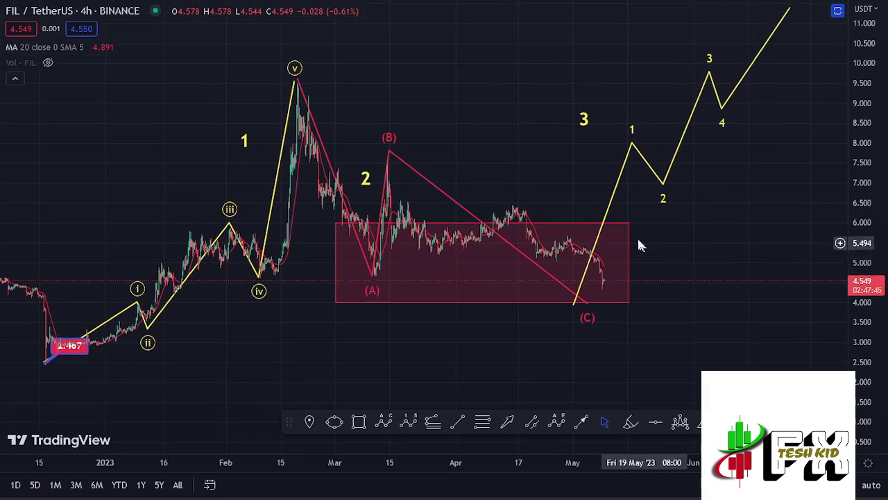
# Stretch the red correction box slightly right and start a yellow arrow at the latest candles
pyautogui.click(619, 227)
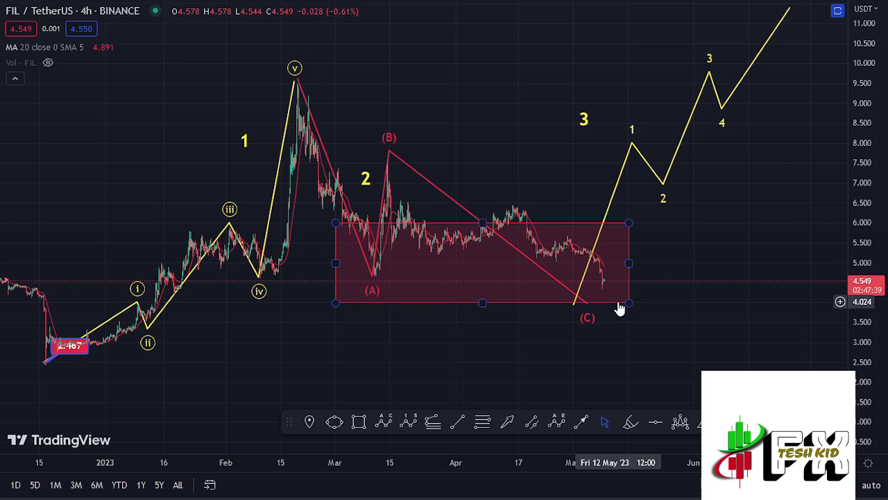
pyautogui.moveTo(631, 264); pyautogui.dragTo(635, 264)
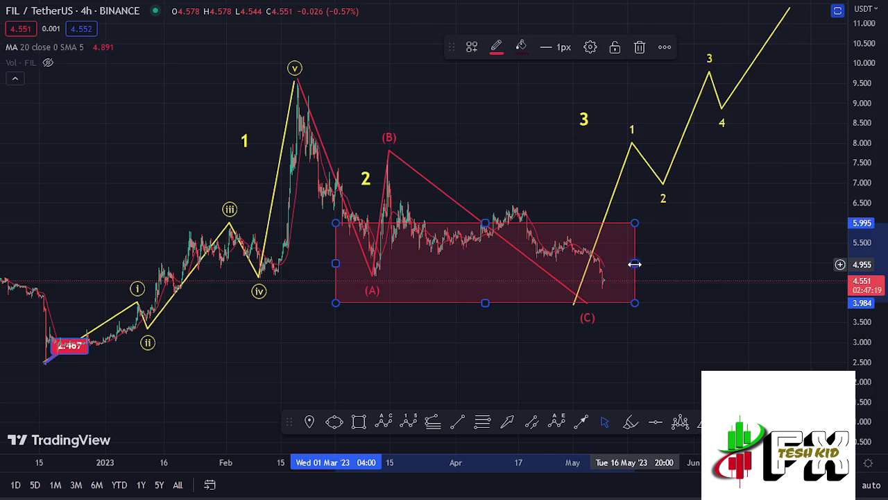
pyautogui.click(581, 421)
pyautogui.click(604, 270)
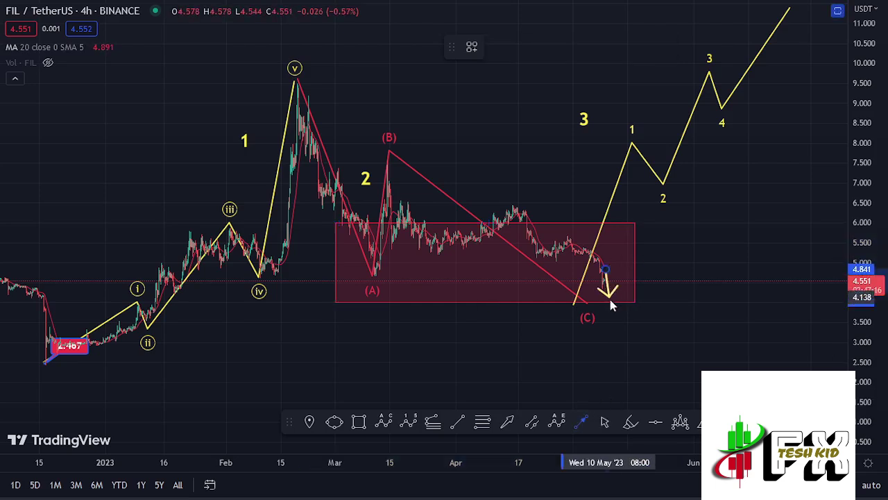
# Set the yellow arrow's tip pointing down to about 3.2, below the correction box
pyautogui.click(613, 338)
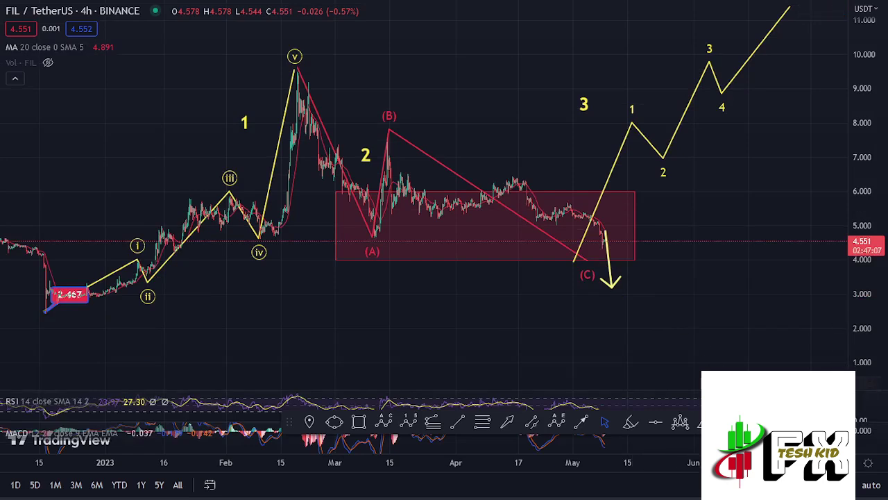
# Inspect the RSI and MACD panes maximized, then maximize the FIL price pane to fill the chart
pyautogui.click(864, 384)
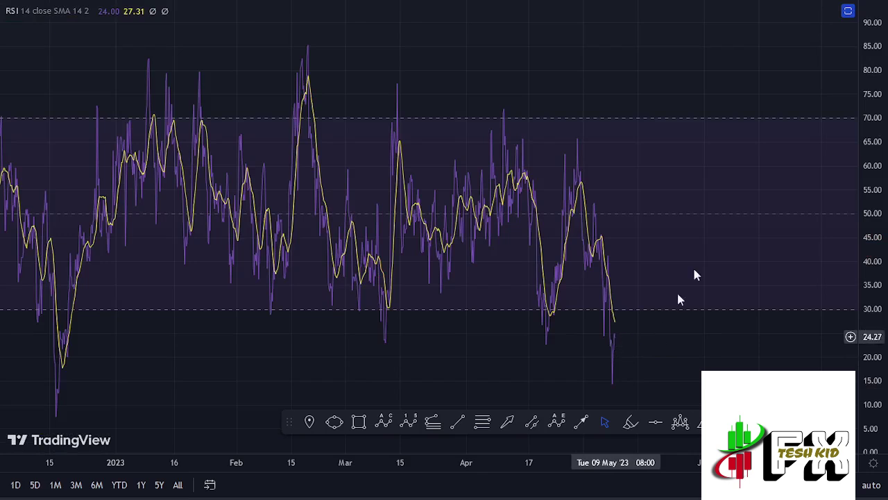
pyautogui.click(847, 11)
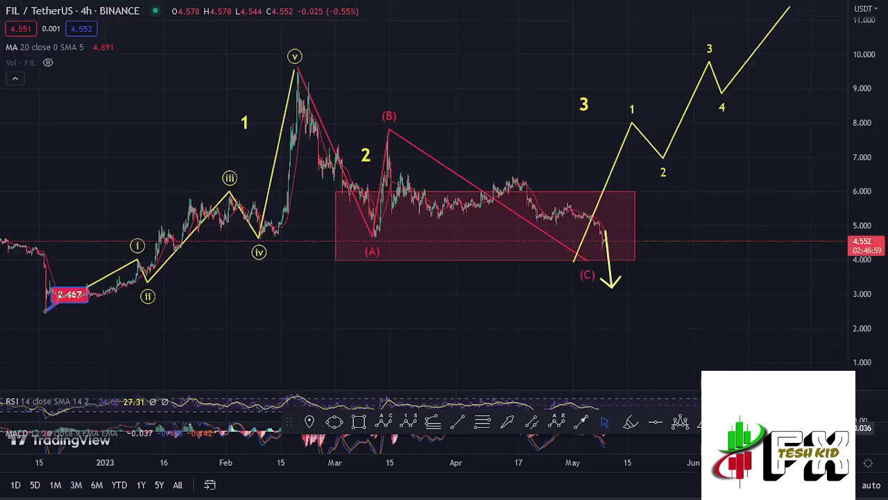
pyautogui.click(866, 417)
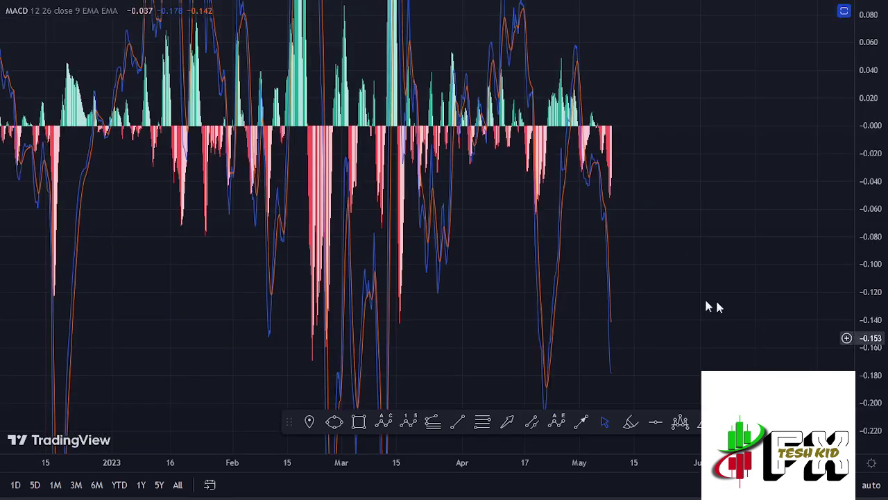
pyautogui.scroll(5, 636, 308)
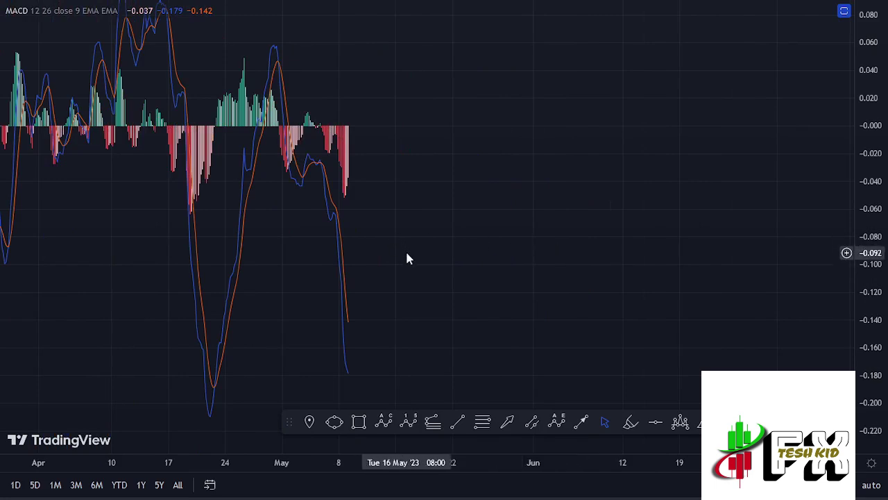
pyautogui.doubleClick(419, 193)
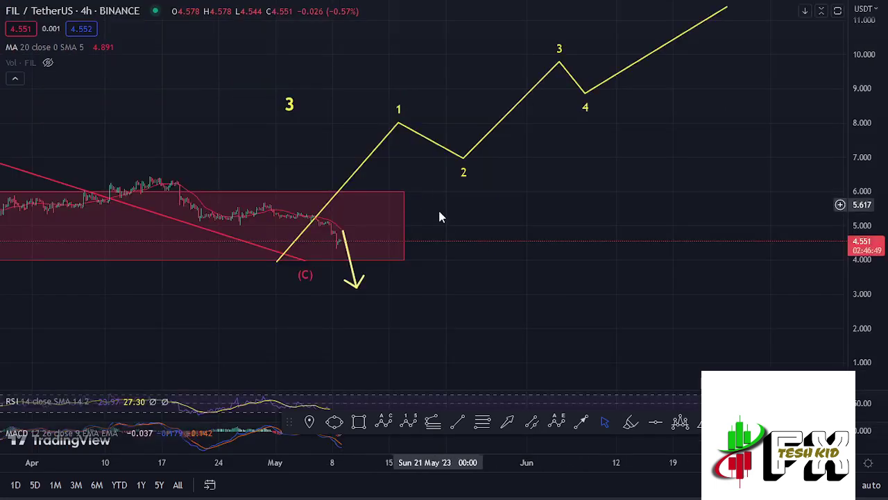
pyautogui.doubleClick(438, 212)
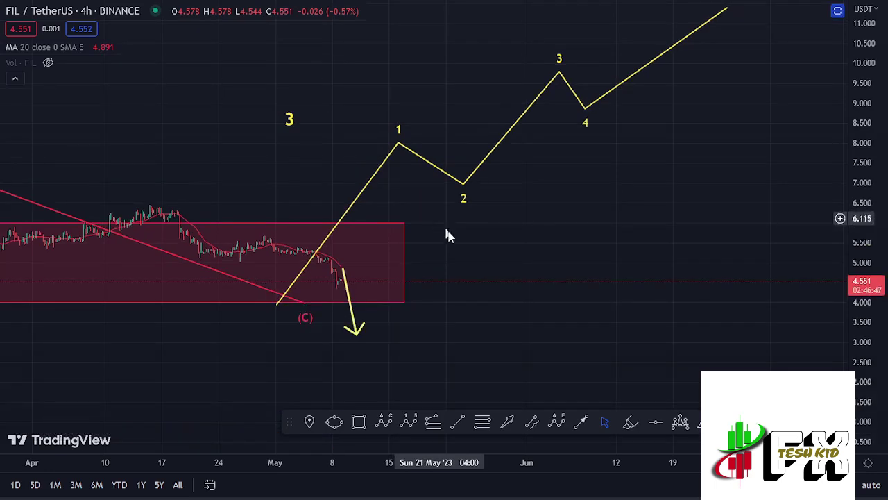